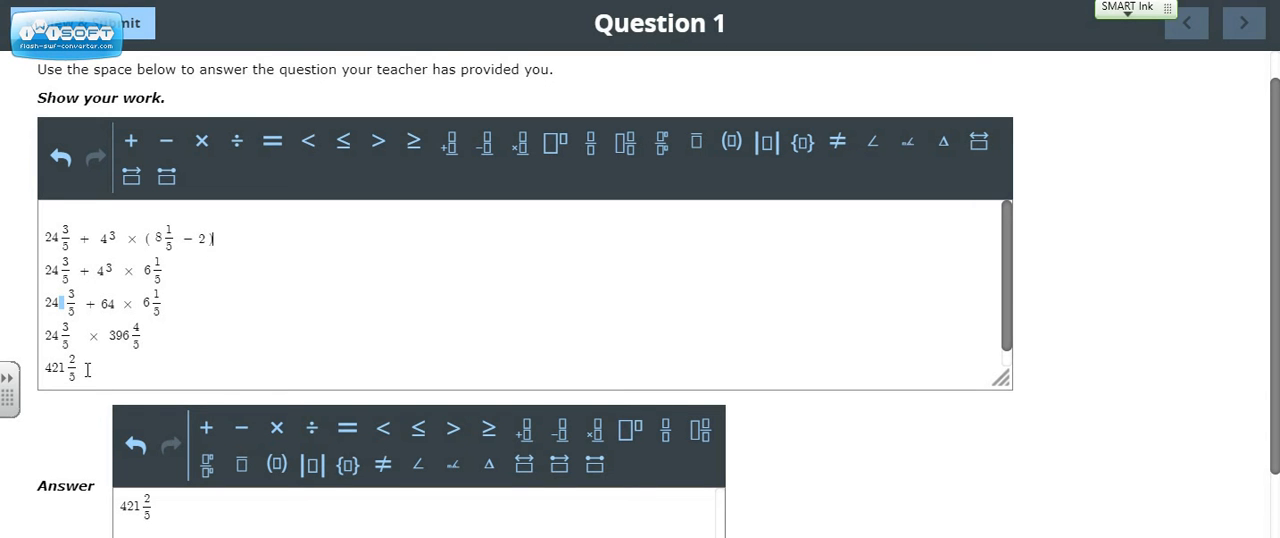
Examine the typed work and answer for Question 1, and the screenshot and pasting directions in the Google Docs assignment.
scroll(212, 420, "down", 2)
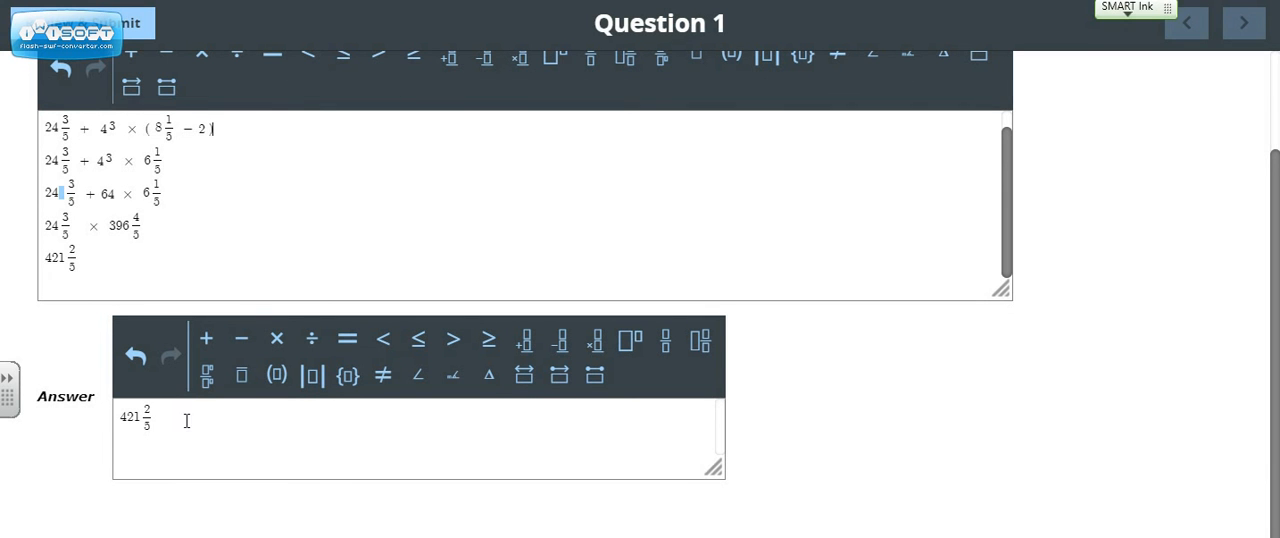
scroll(355, 488, "up", 2)
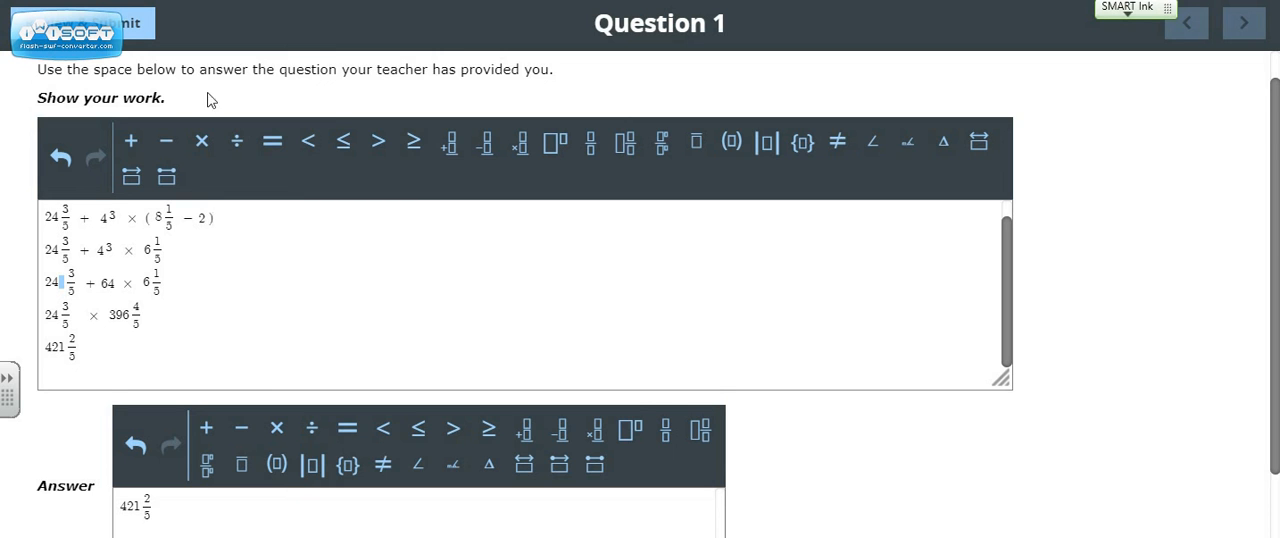
scroll(373, 213, "down", 2)
scroll(429, 253, "up", 1)
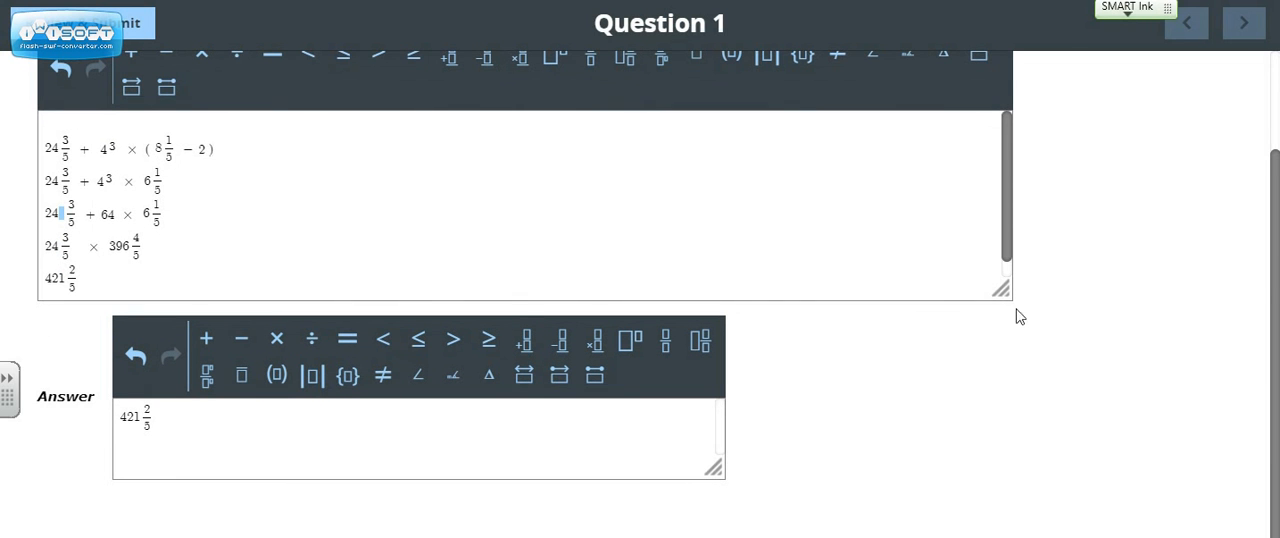
left_click_drag(1276, 287, 1276, 280)
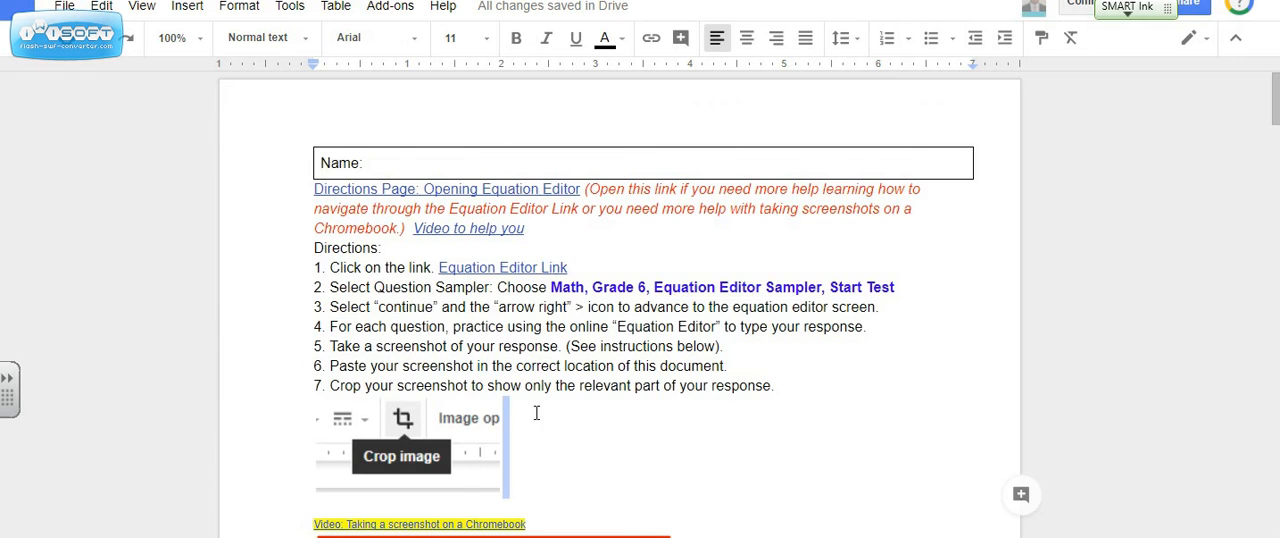
scroll(546, 430, "down", 6)
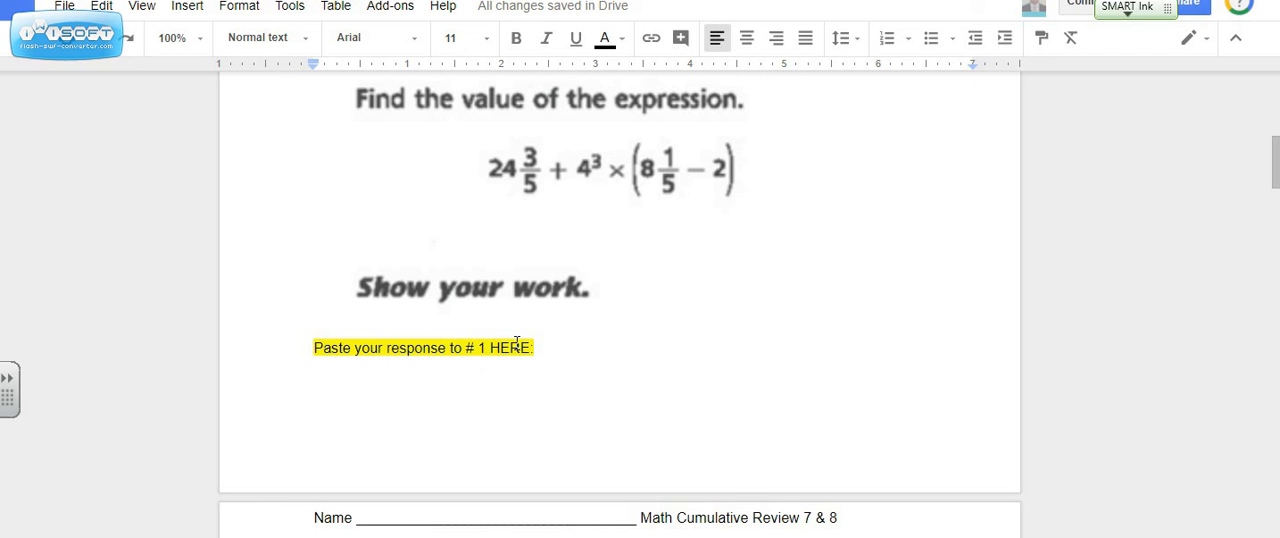
scroll(551, 409, "up", 5)
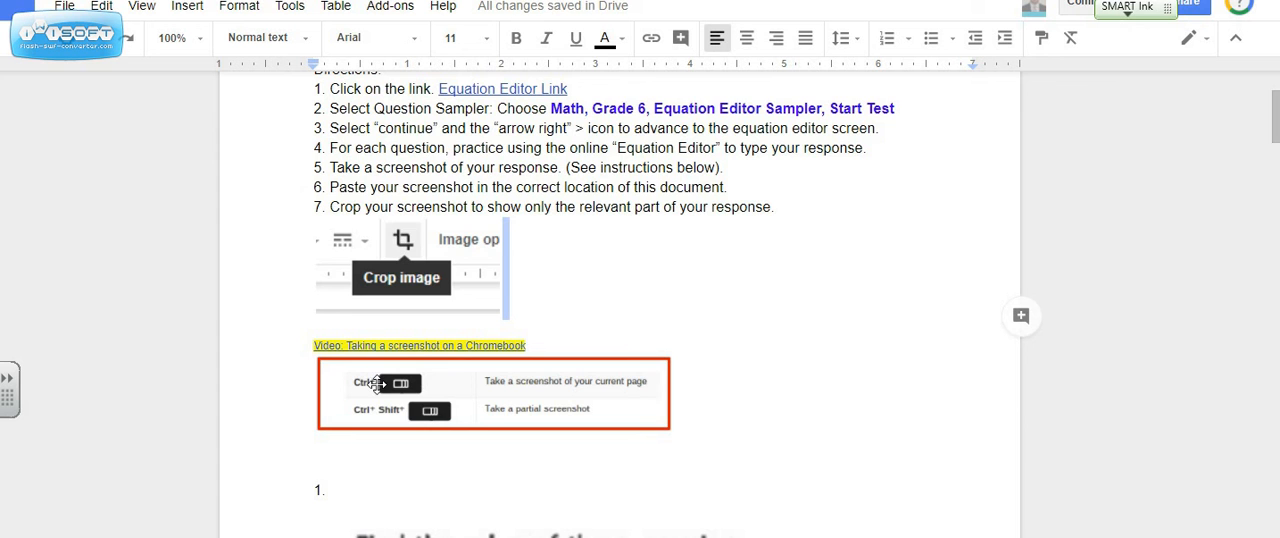
scroll(468, 427, "down", 2)
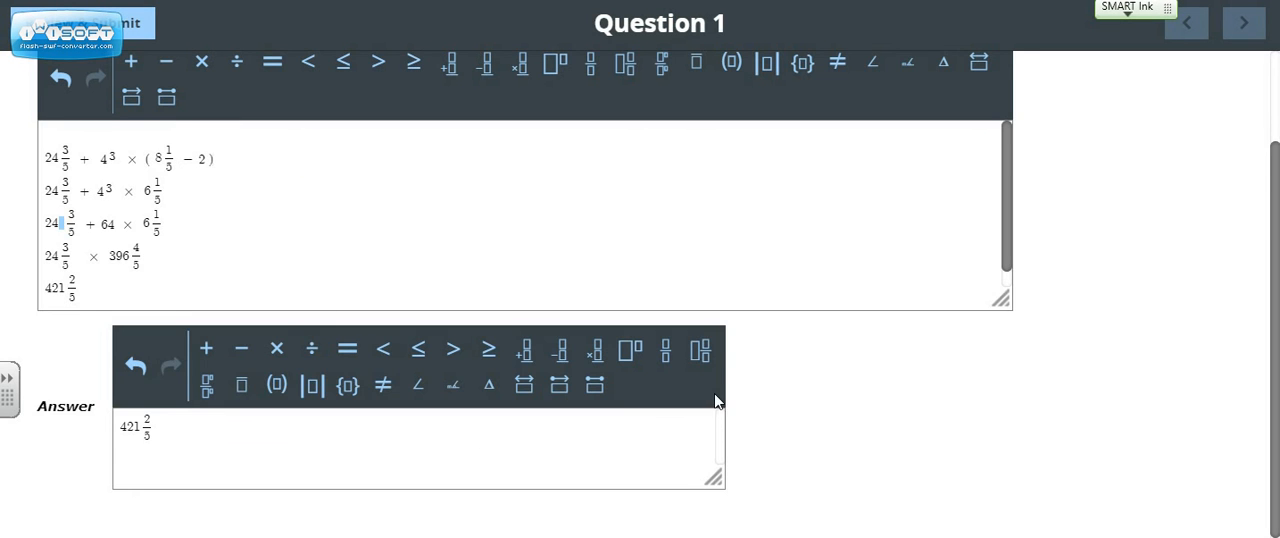
Capture a screenshot of the Question 1 work and answer boxes and paste it on a new line under the # 1 response prompt in Google Docs.
scroll(794, 417, "up", 1)
scroll(993, 367, "down", 1)
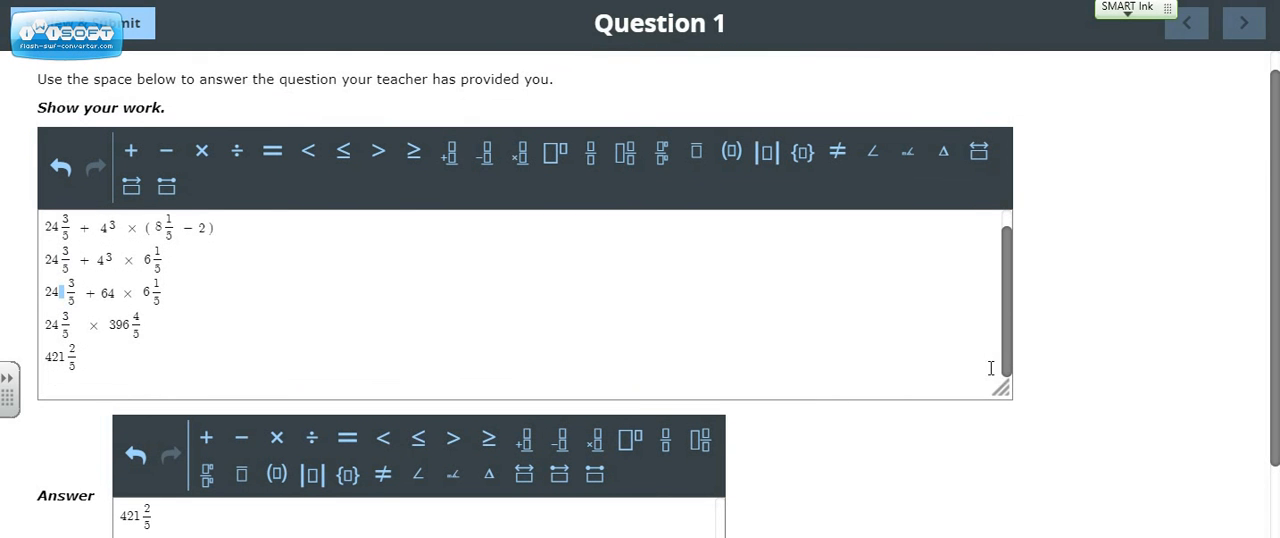
left_click_drag(1275, 280, 1278, 297)
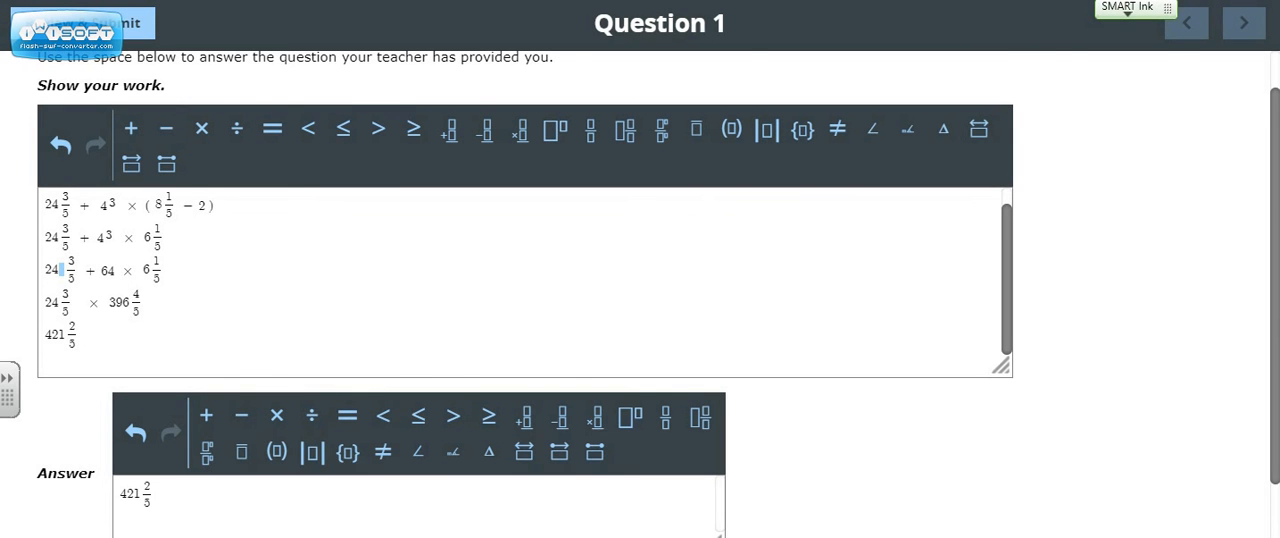
left_click(280, 0)
scroll(578, 368, "down", 4)
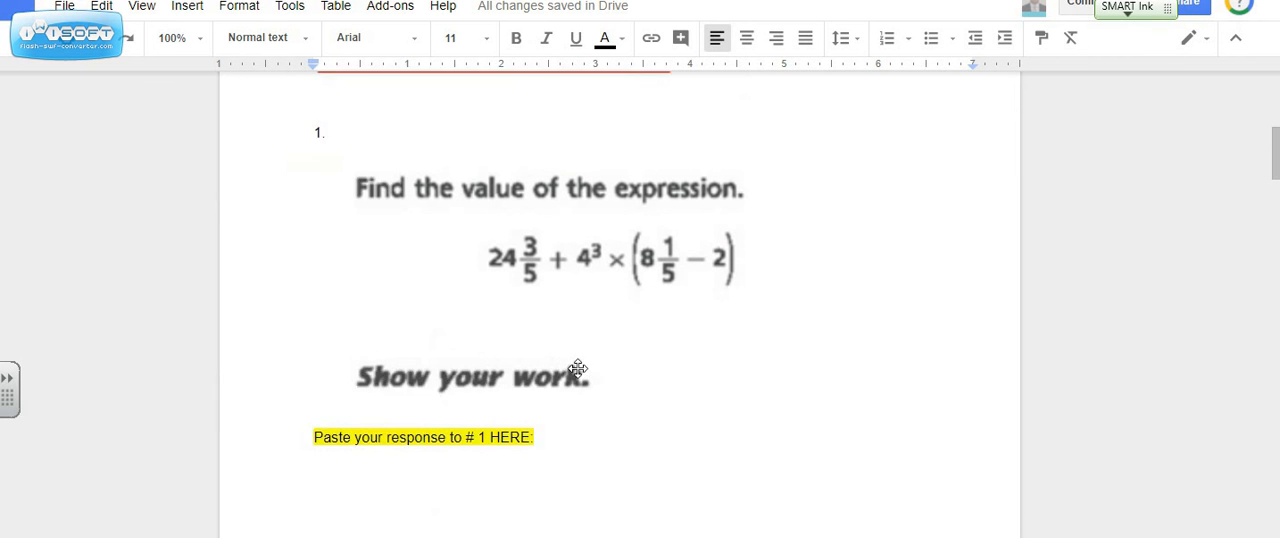
double_click(552, 257)
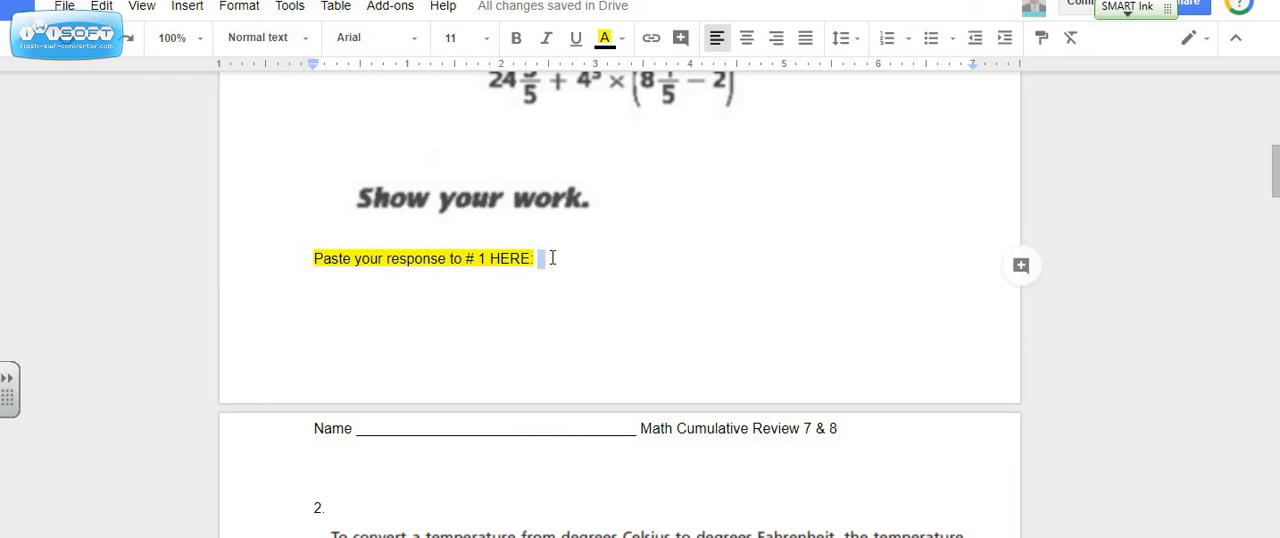
key("Return")
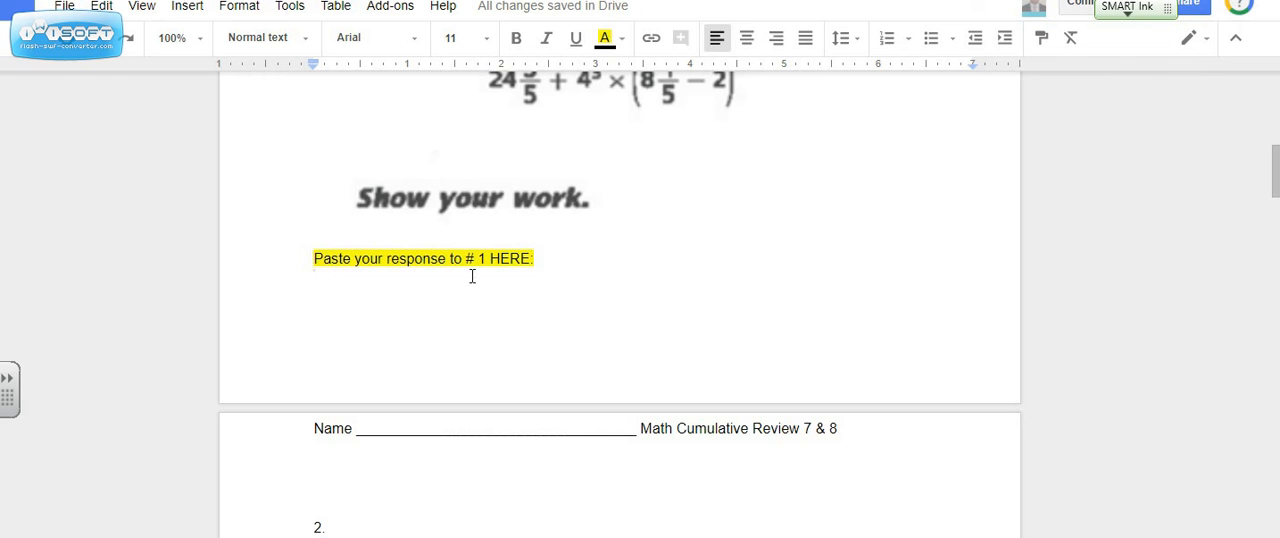
key("ctrl+v")
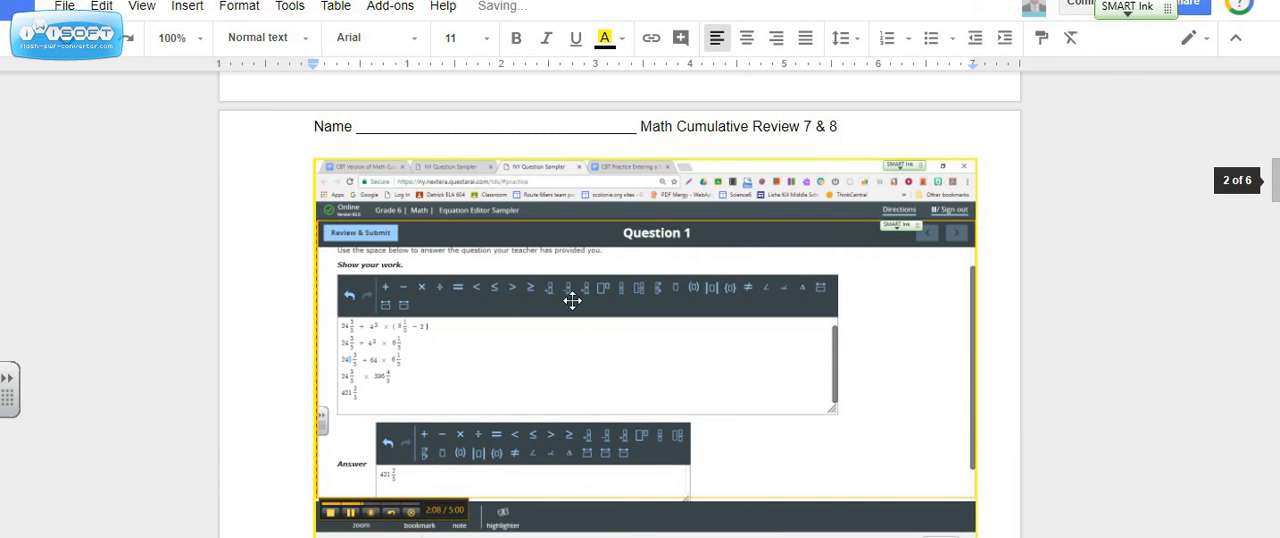
Crop the pasted screenshot to the area from "Show your work." down to the answer box, cutting at the work box's outer edge.
left_click(644, 332)
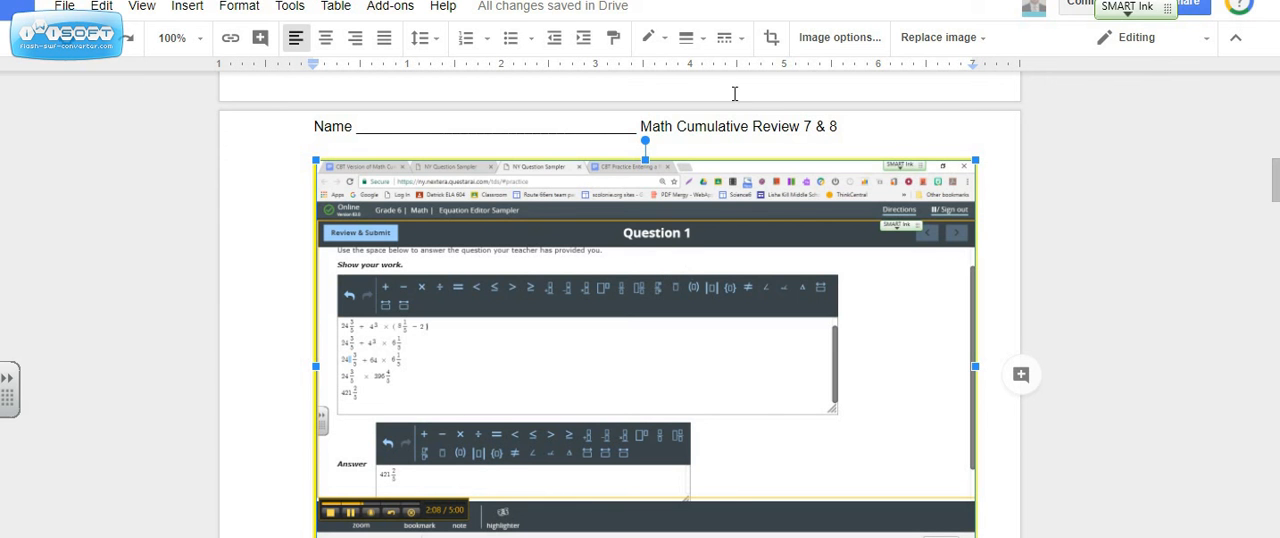
left_click(772, 40)
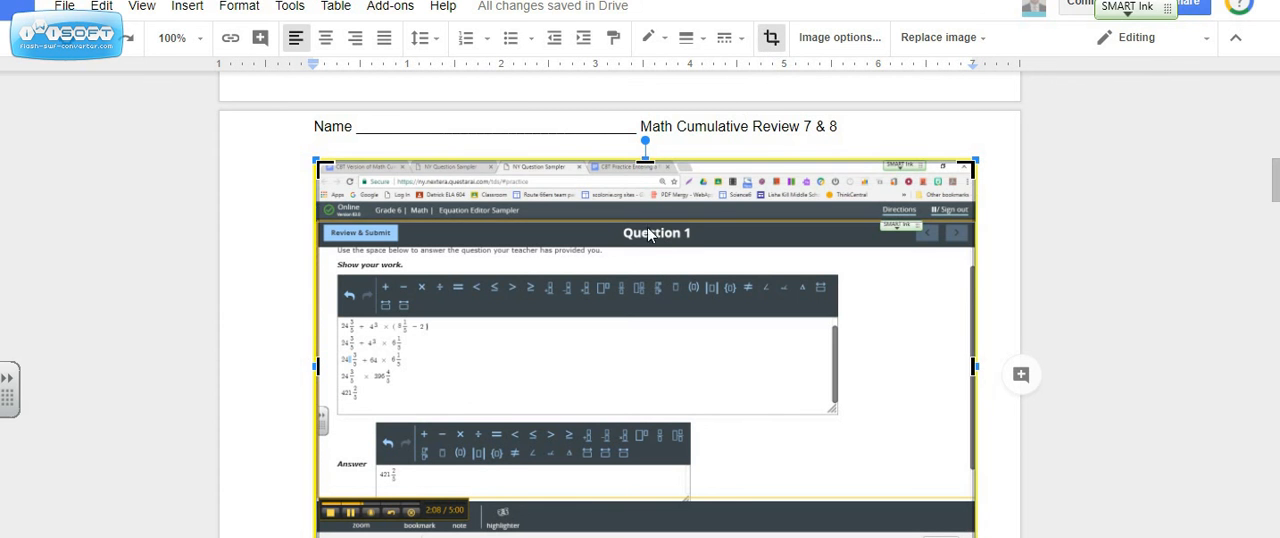
left_click_drag(645, 162, 651, 263)
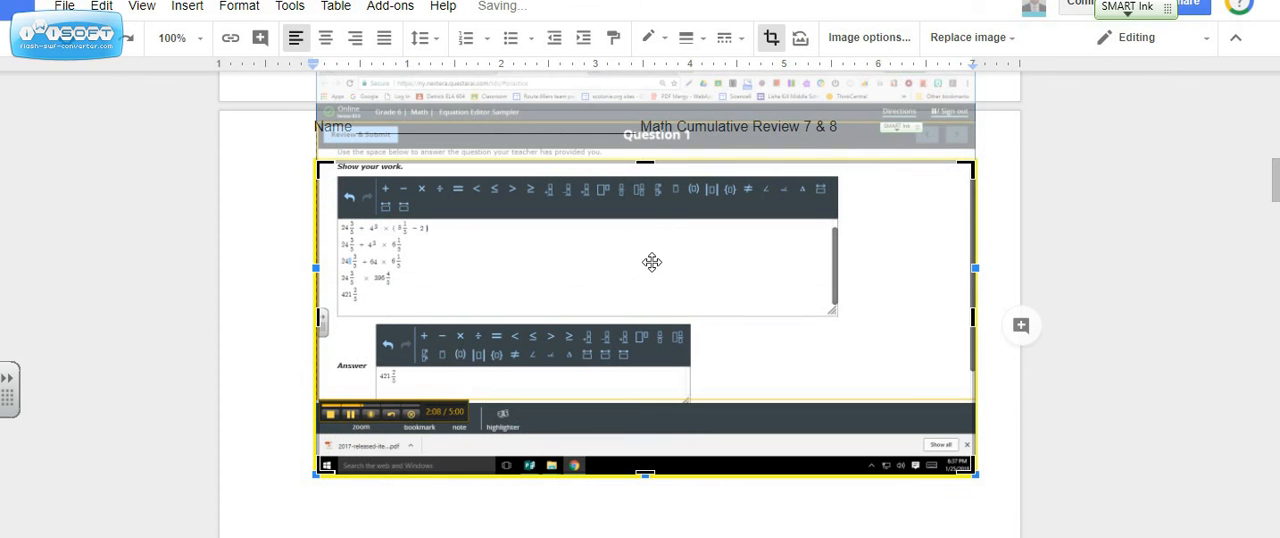
left_click_drag(891, 323, 836, 320)
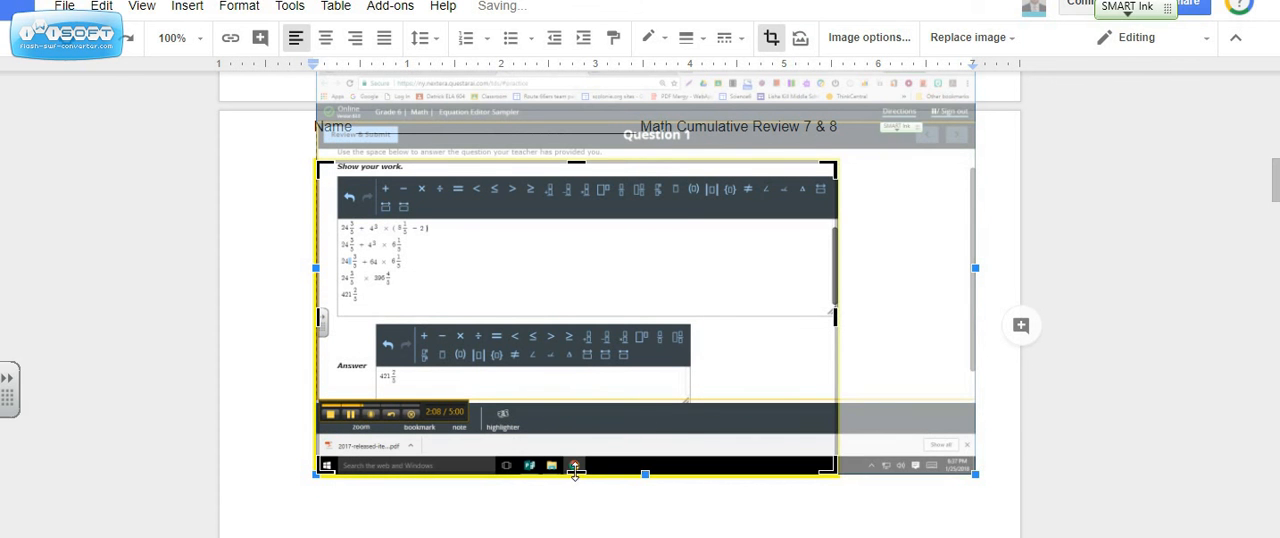
left_click_drag(576, 474, 582, 388)
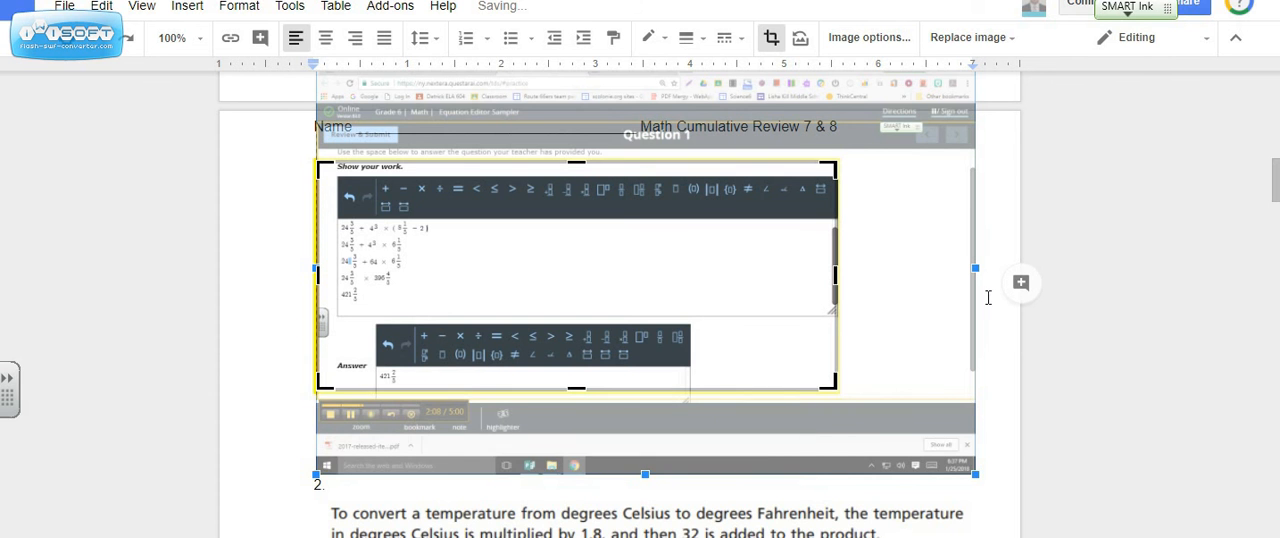
left_click(774, 42)
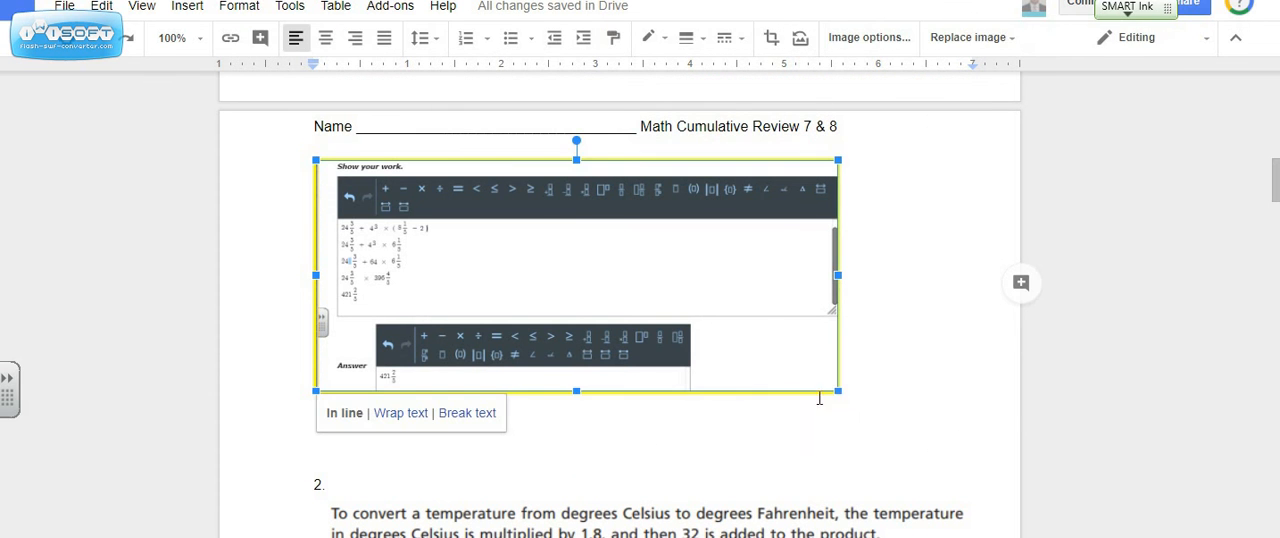
Enlarge the cropped screenshot proportionally until it extends slightly past the page's text margin.
left_click_drag(837, 393, 989, 478)
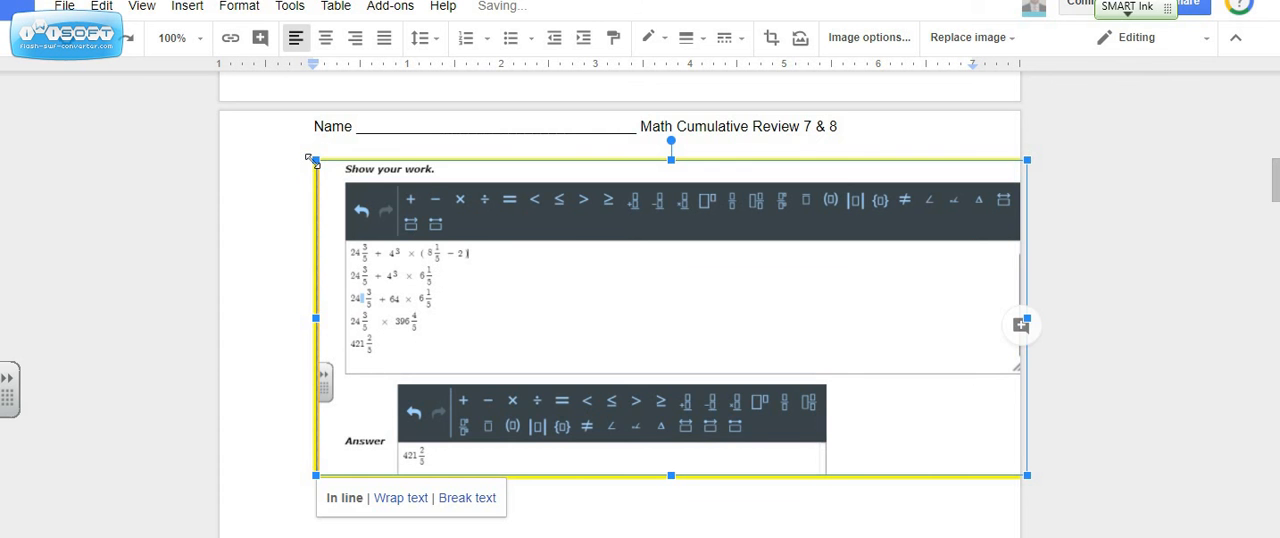
left_click_drag(312, 158, 292, 147)
scroll(523, 363, "down", 2)
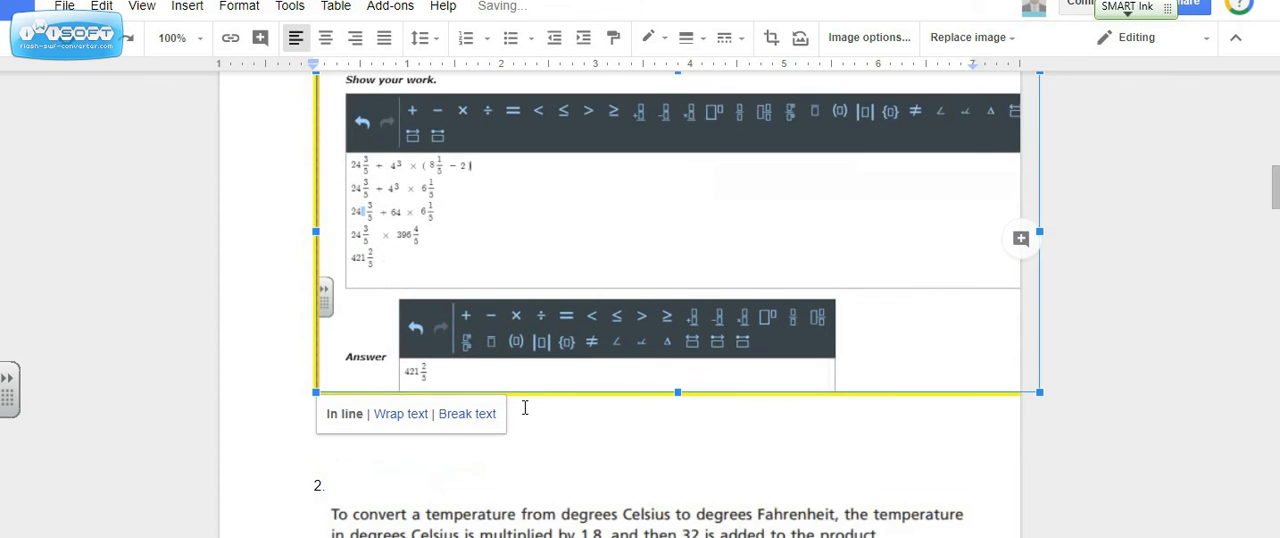
Look at the question 2 response area and the handwritten sample solution for question 1 in the other document.
scroll(523, 408, "down", 2)
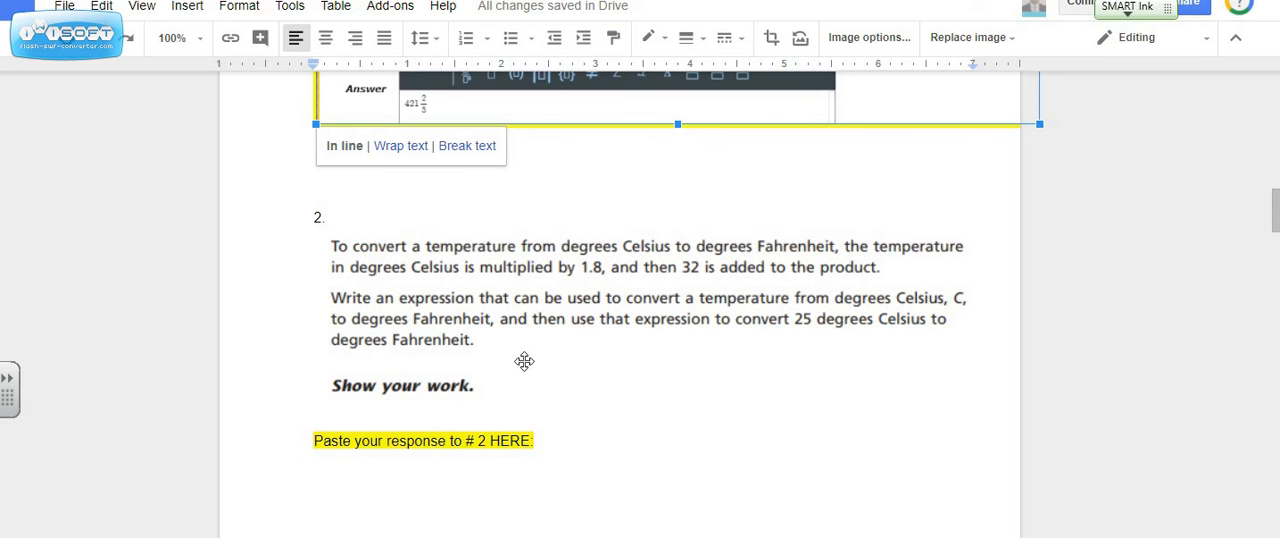
key("ctrl+v")
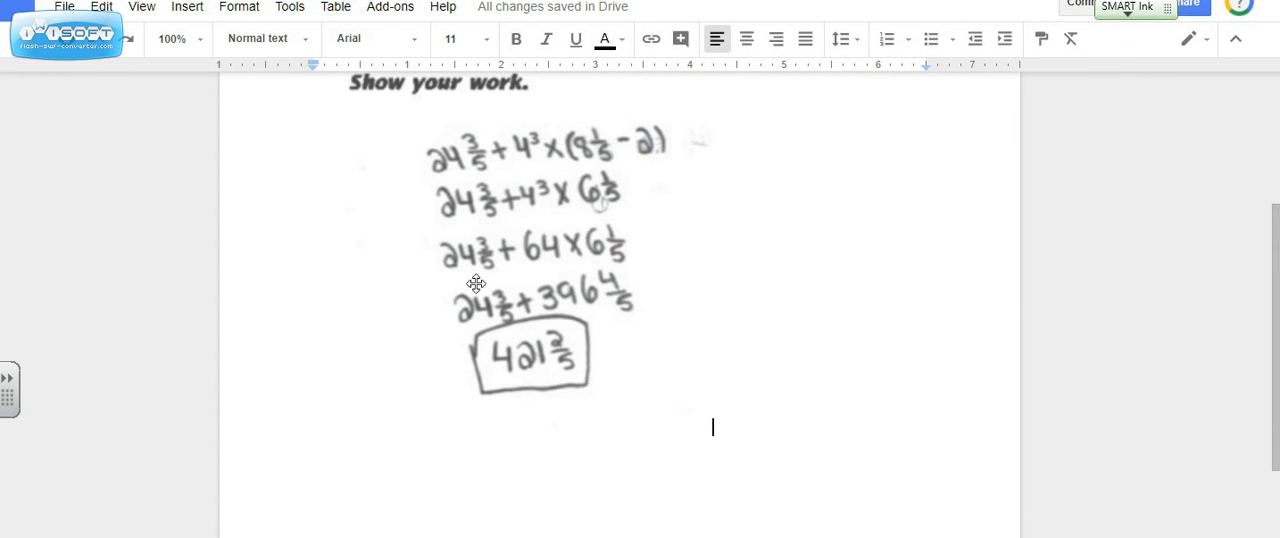
scroll(485, 300, "up", 2)
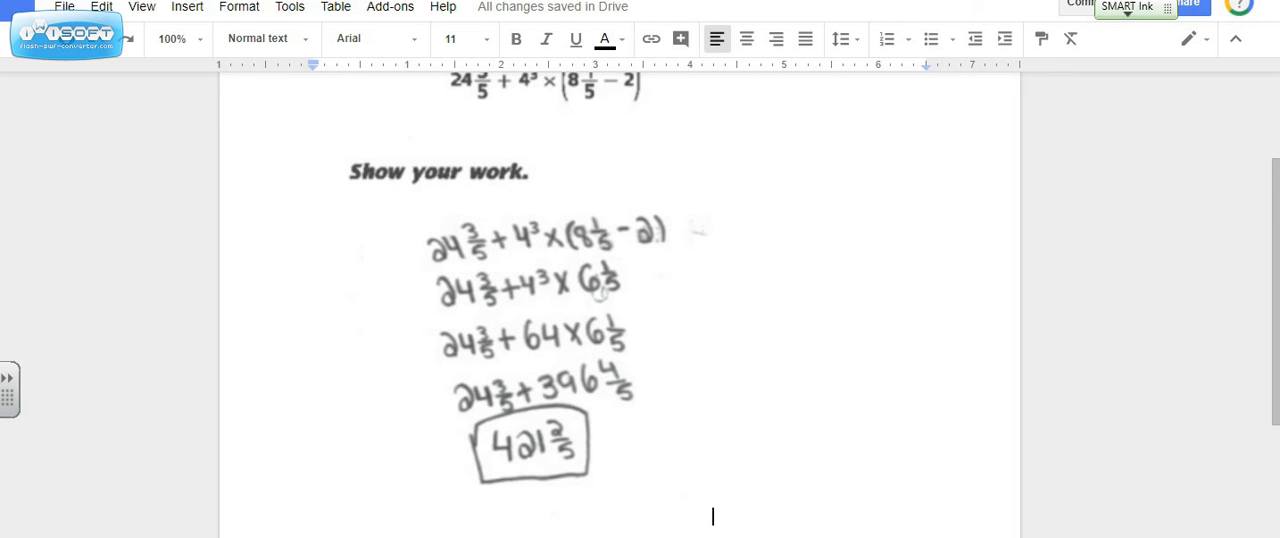
Return to the online equation editor and clear all entries from the work box and the answer box of Question 1.
left_click(450, 2)
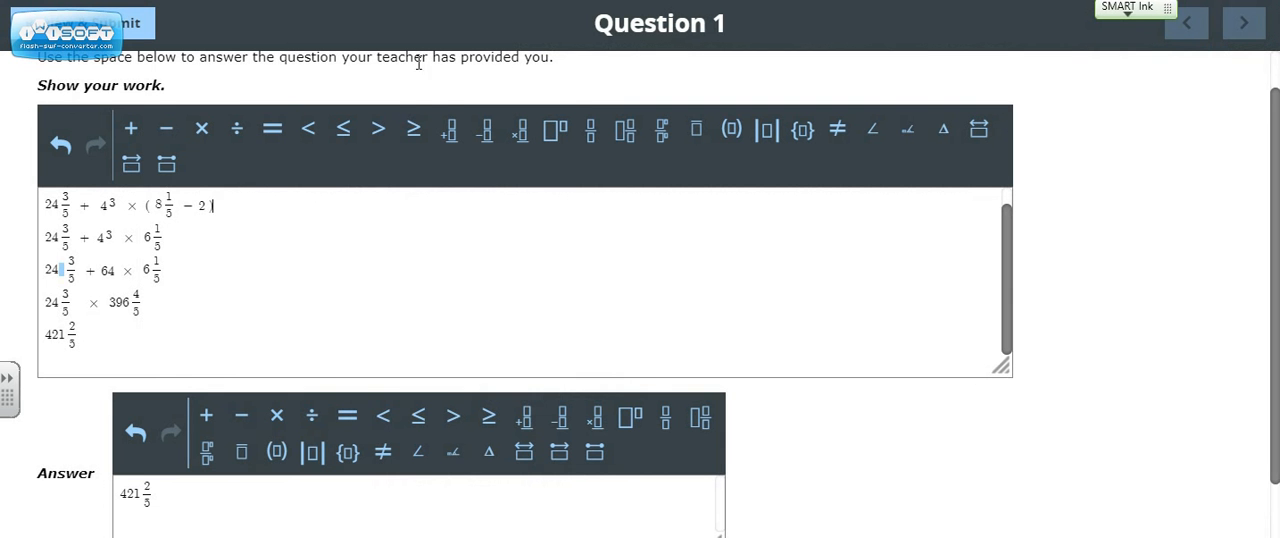
double_click(48, 198)
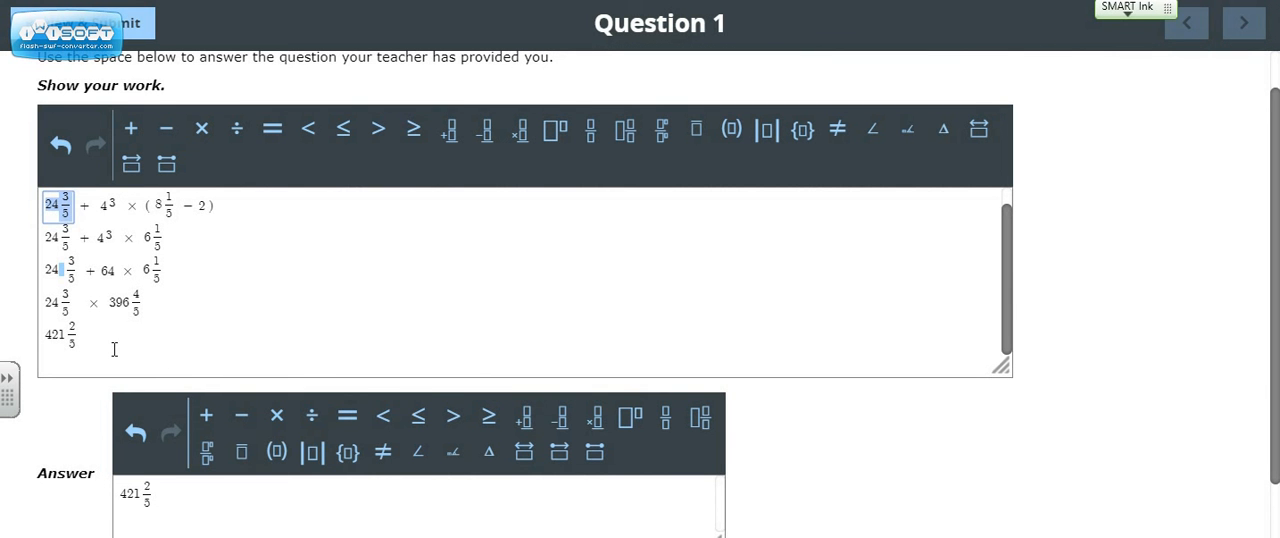
left_click_drag(90, 315, 33, 193)
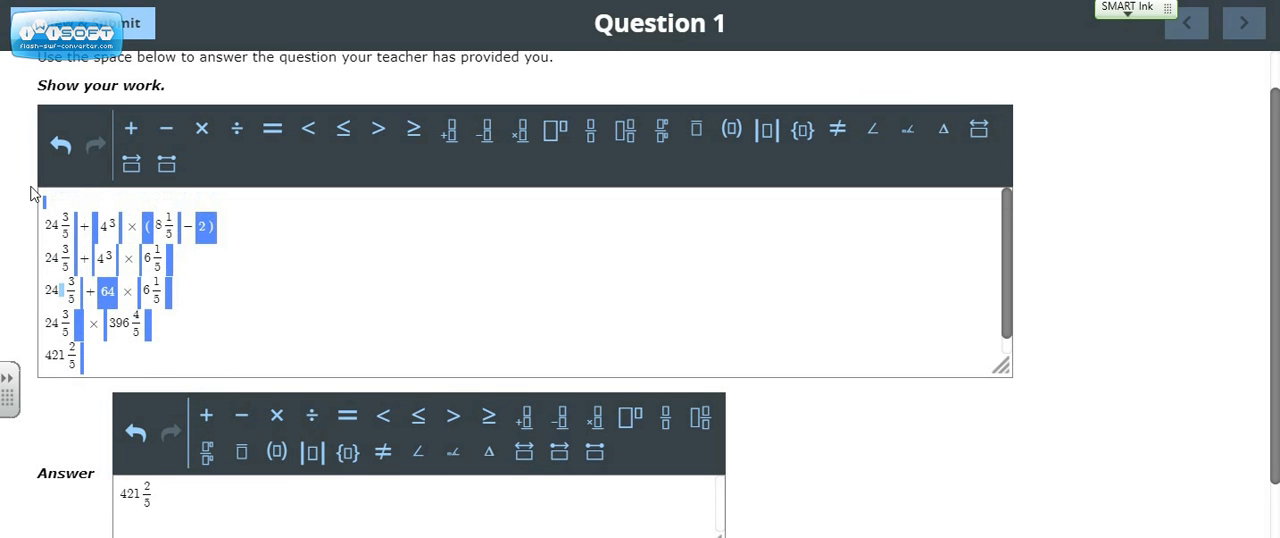
key("BackSpace")
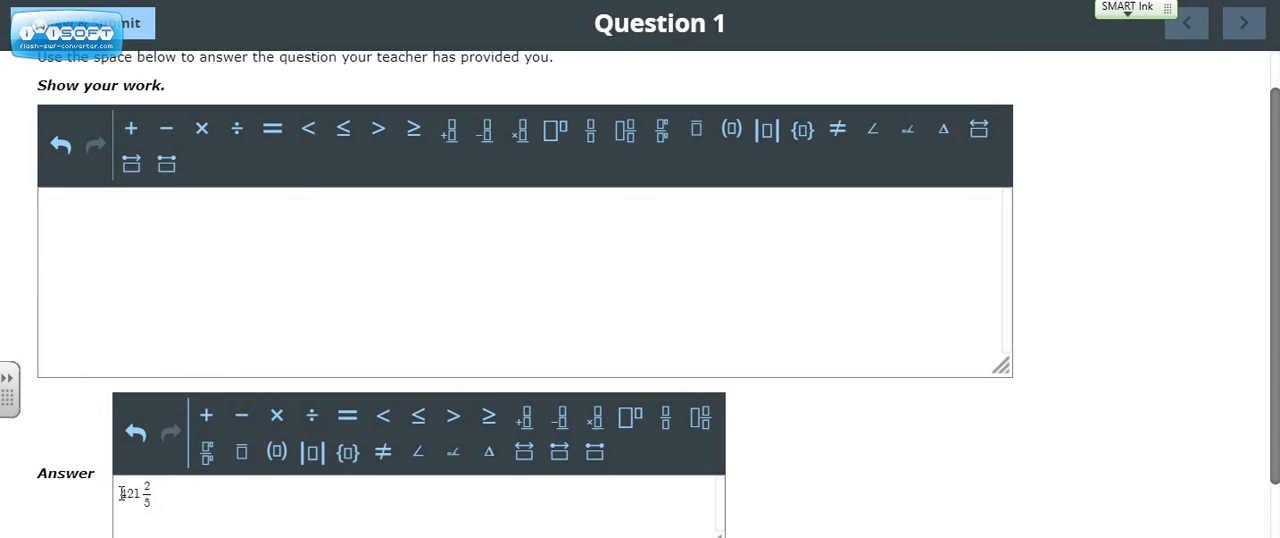
left_click_drag(150, 492, 128, 493)
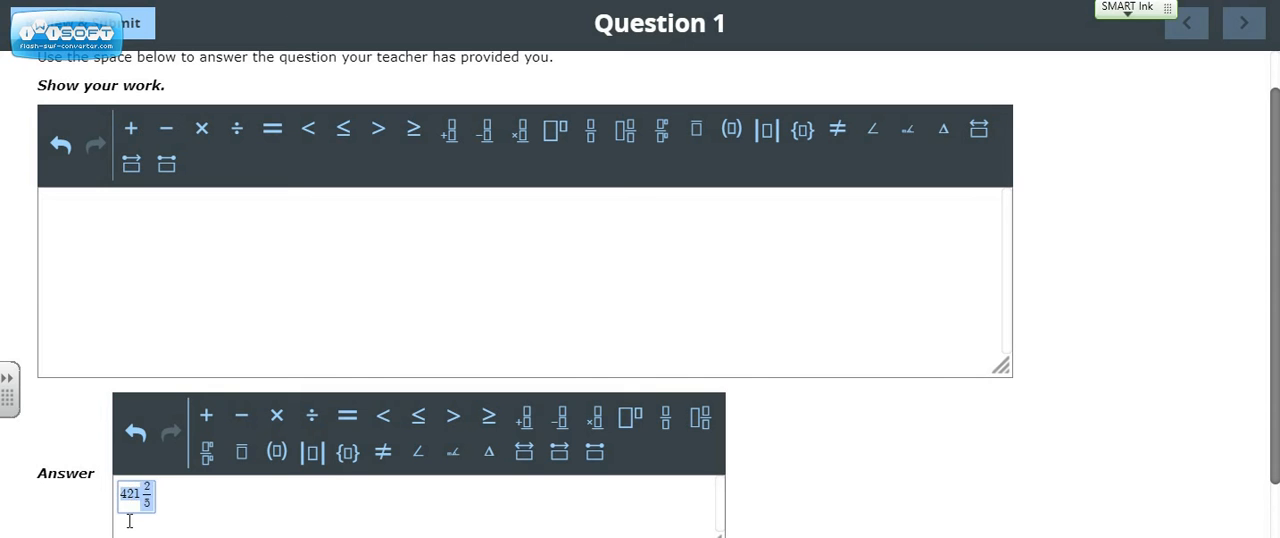
key("BackSpace")
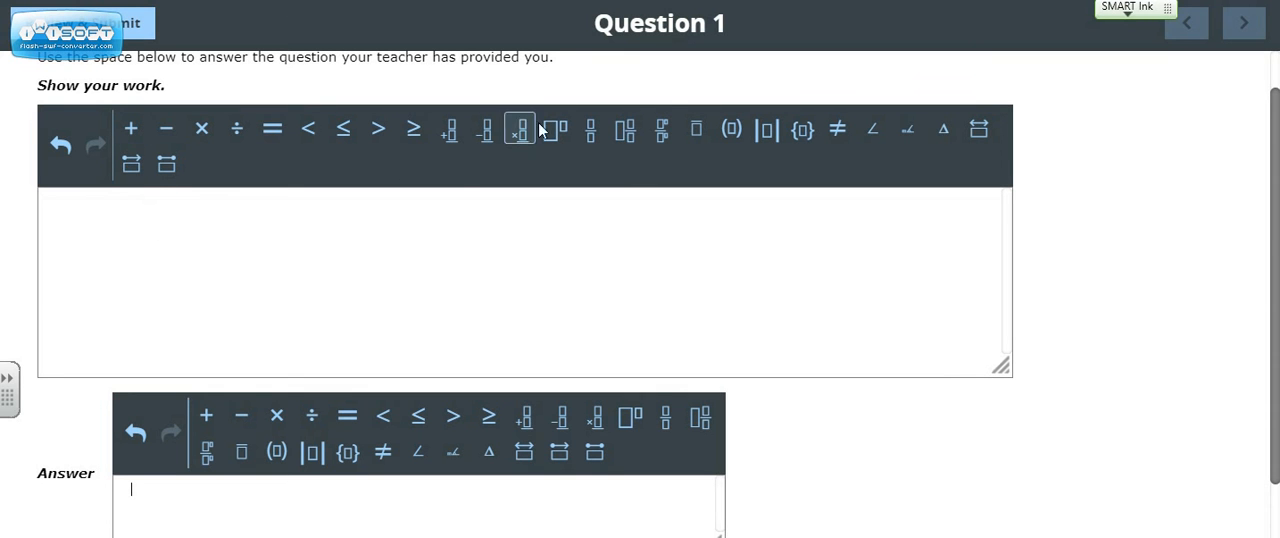
Try the overbar template with the digit 3 in the work box and delete the entry.
left_click(697, 143)
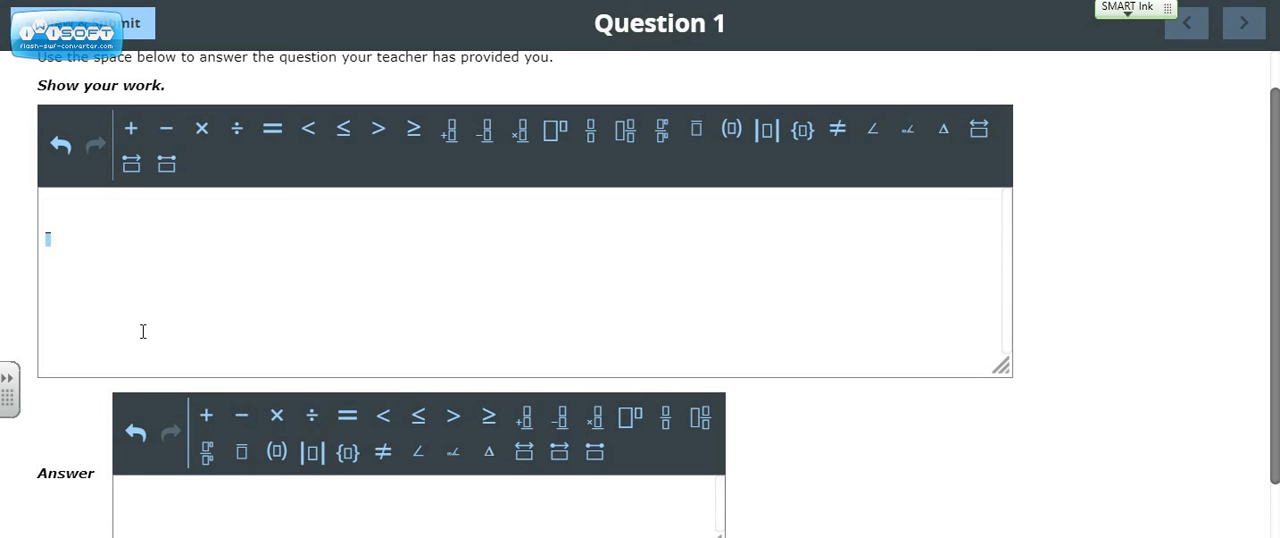
left_click(48, 240)
type("3")
left_click_drag(64, 247, 14, 245)
left_click(62, 248)
key("BackSpace")
key("BackSpace")
scroll(176, 502, "down", 1)
scroll(230, 490, "up", 1)
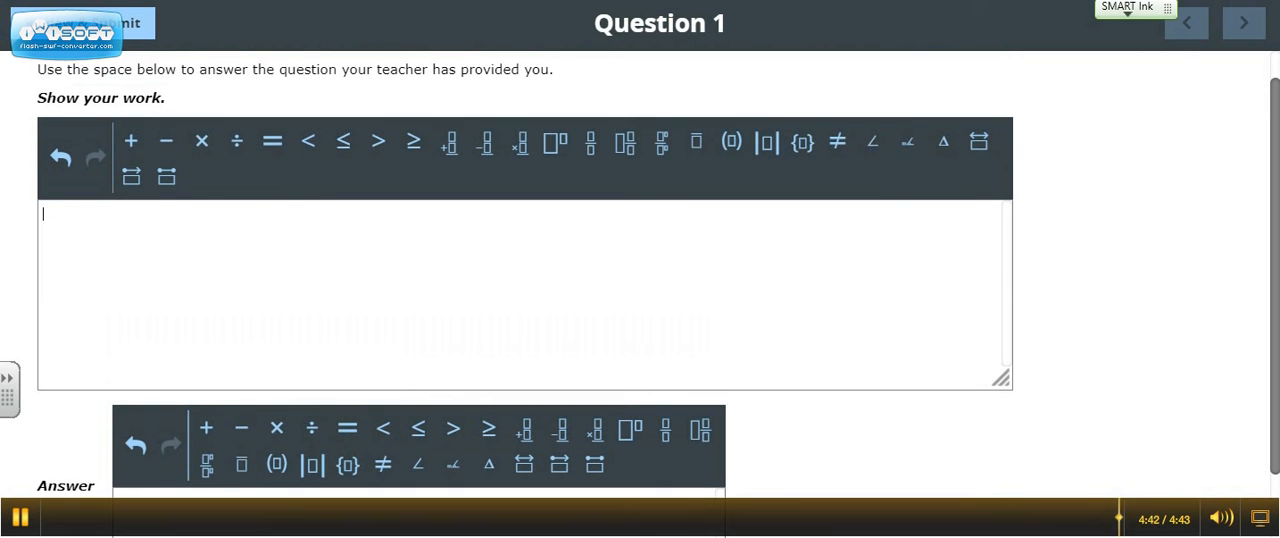